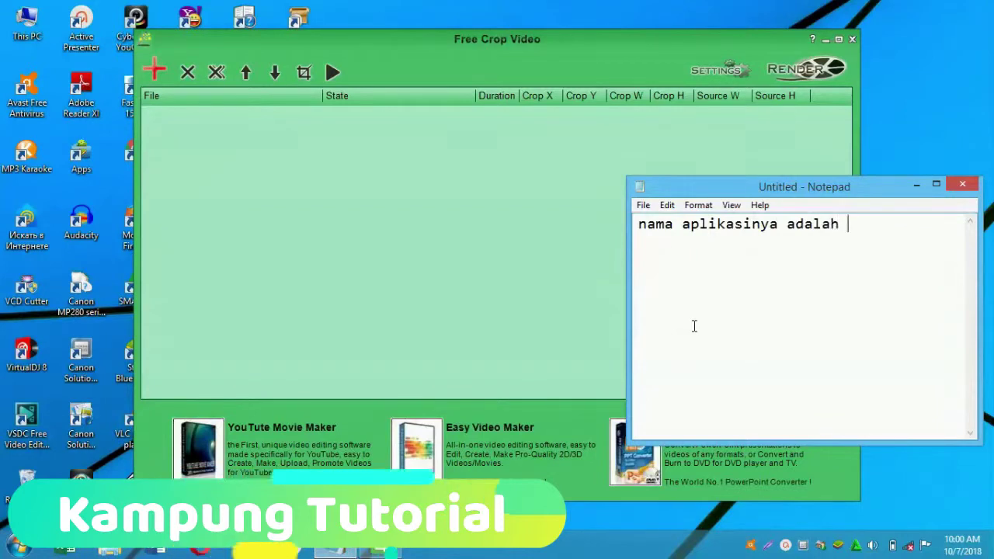
# Step: Finish the Notepad note "nama aplikasinya adalah free crop video" and clear it
pyautogui.write('vide')
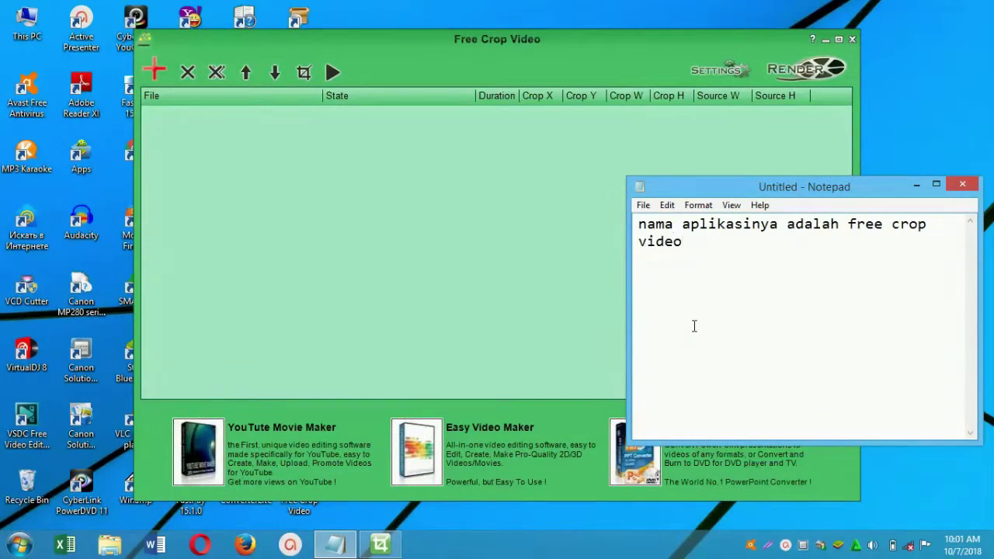
pyautogui.hotkey('ctrl', 'a')
pyautogui.press('BackSpace')
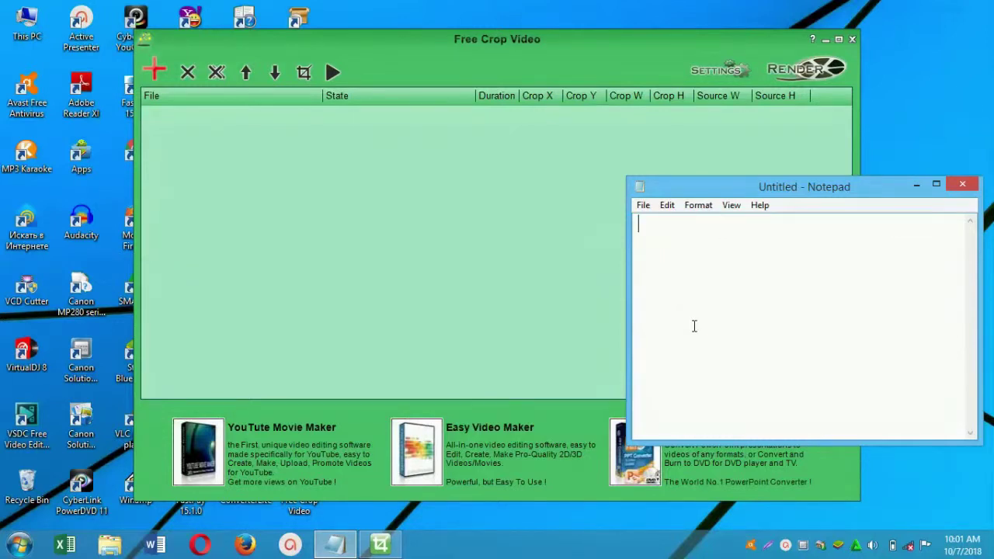
# Step: Write the note "klik plus untuk menambahkan video" in Notepad and clear it
pyautogui.write('klik plus untuk menam')
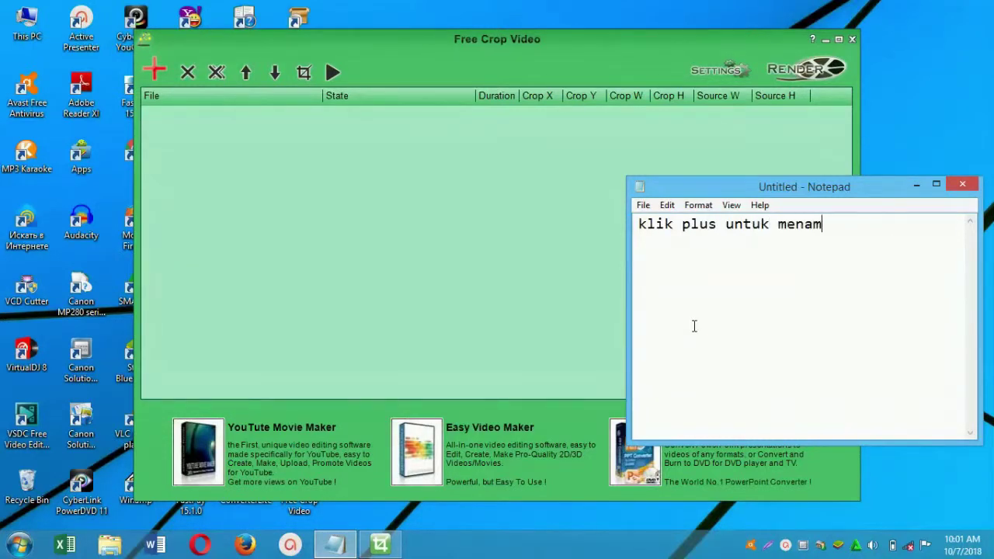
pyautogui.write('bahkan videoa')
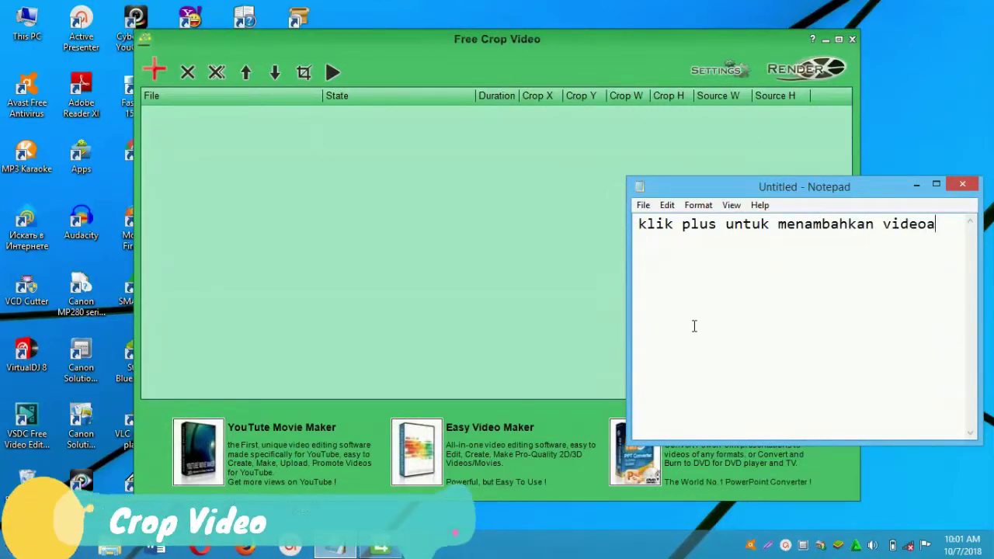
pyautogui.press('BackSpace')
pyautogui.hotkey('ctrl', 'a')
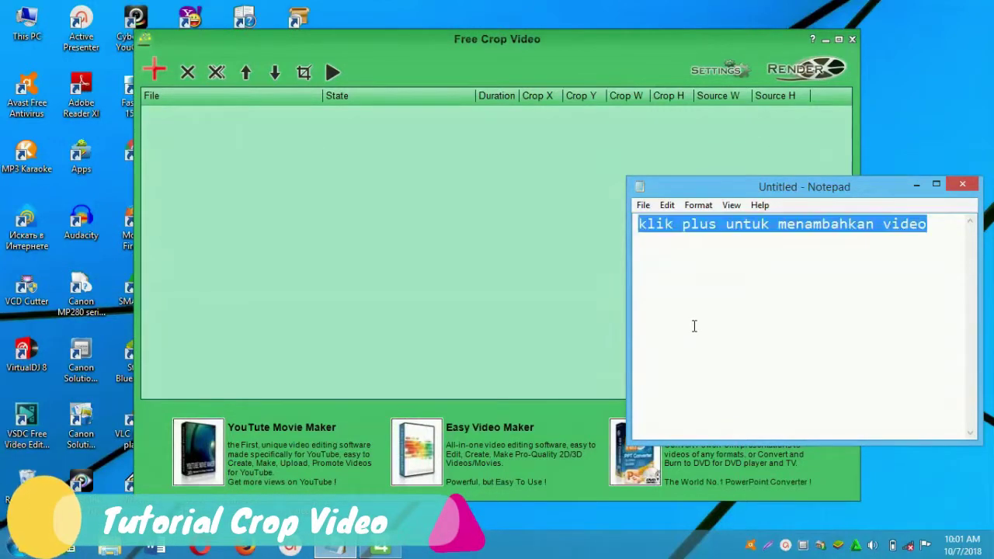
pyautogui.press('BackSpace')
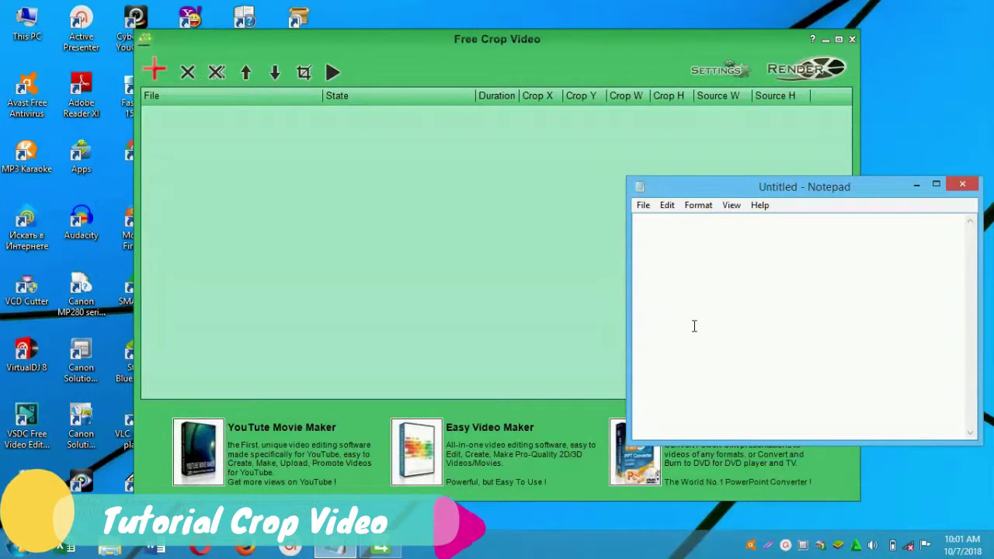
# Step: Switch to Free Crop Video and add the Untitled MP4 video from the MP4 folder to the file list
pyautogui.click(165, 77)
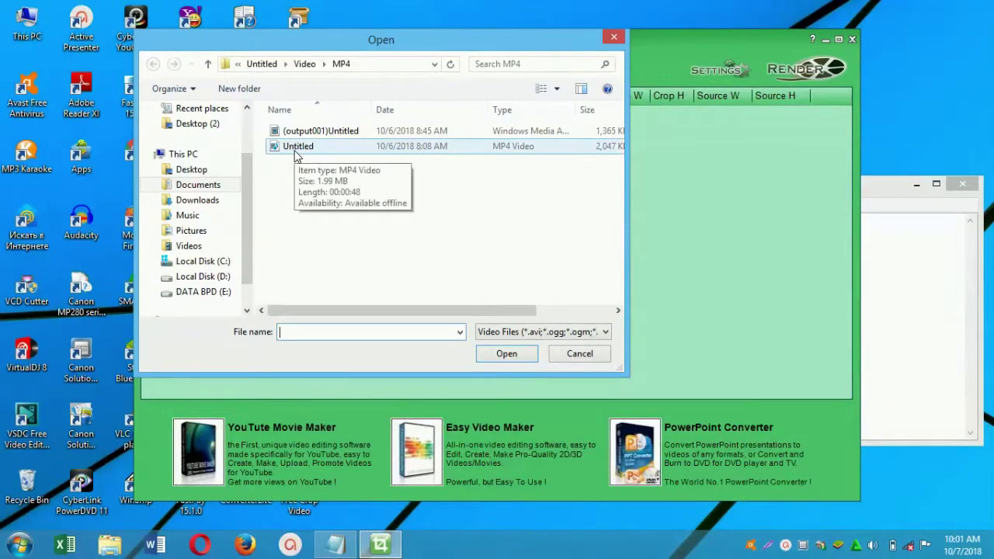
pyautogui.doubleClick(295, 149)
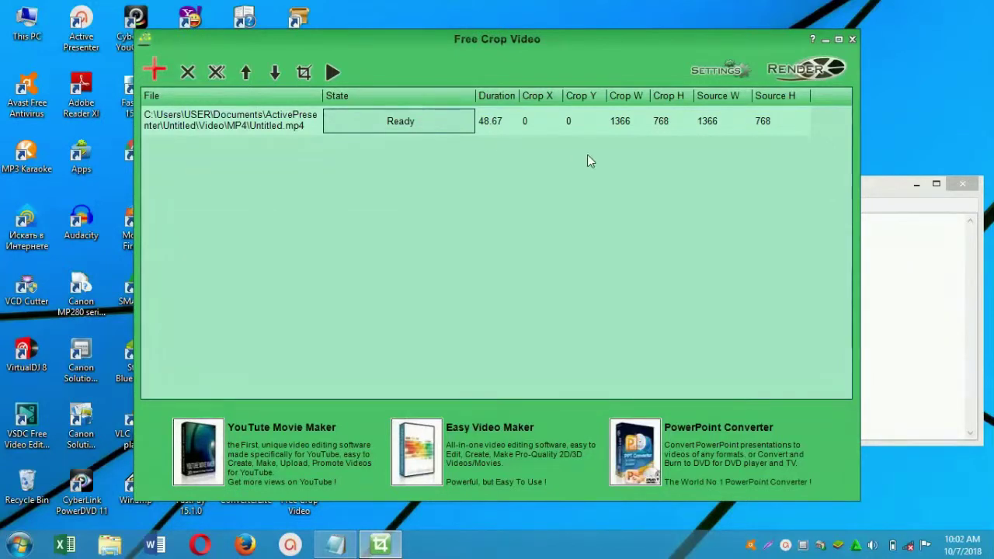
# Step: Switch to Notepad, write the note "cara cropnya klik icon crop diatas" and clear it
pyautogui.click(899, 193)
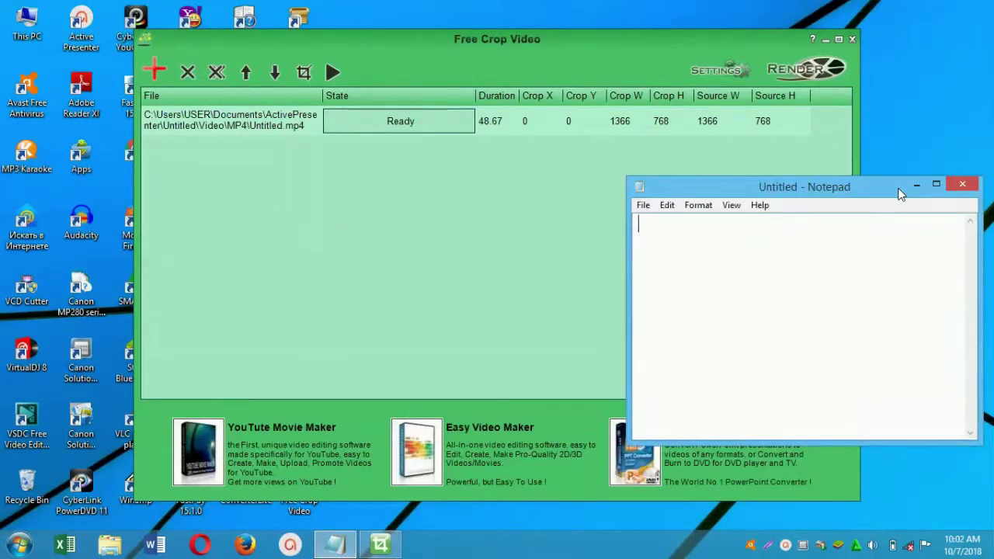
pyautogui.write('cara cropnya kli')
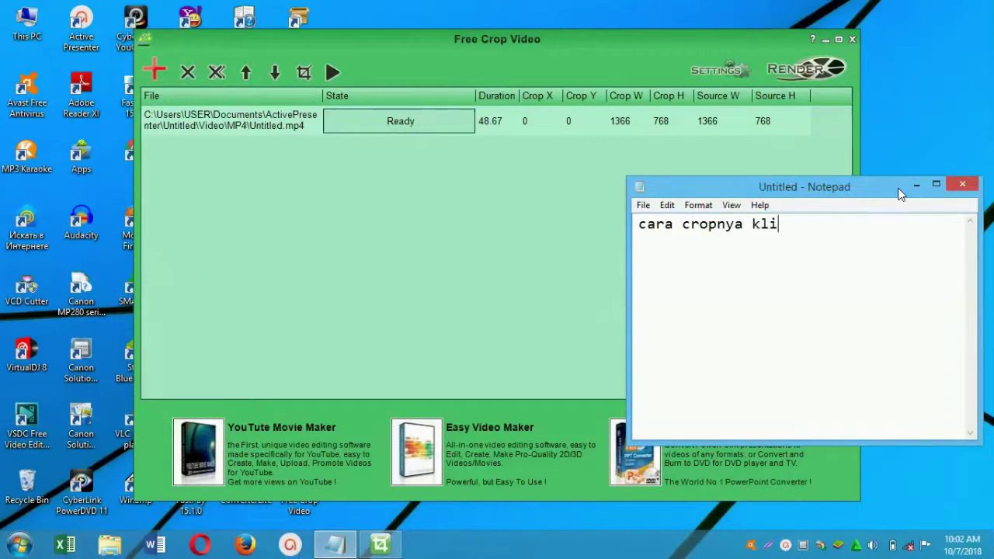
pyautogui.write('k icon crop diatas')
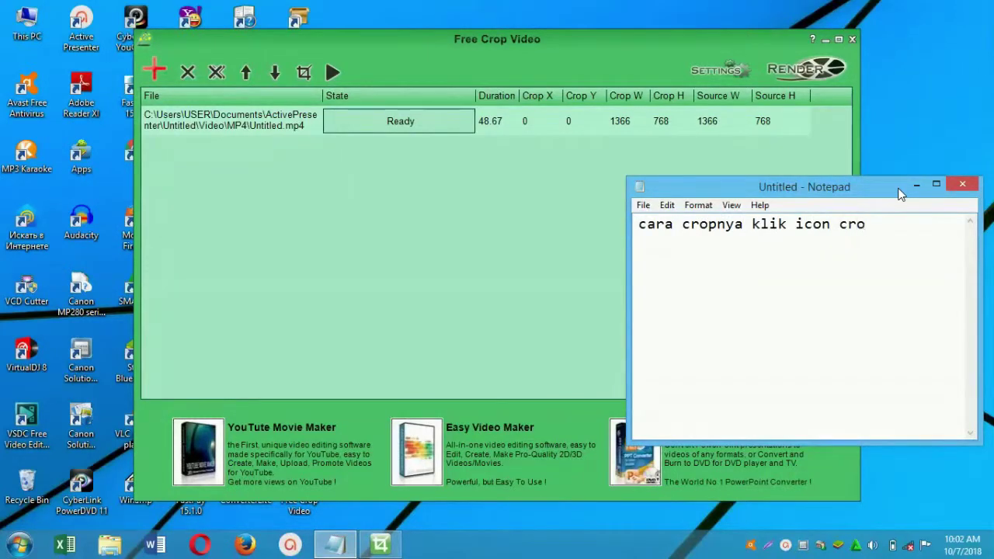
pyautogui.hotkey('ctrl', 'a')
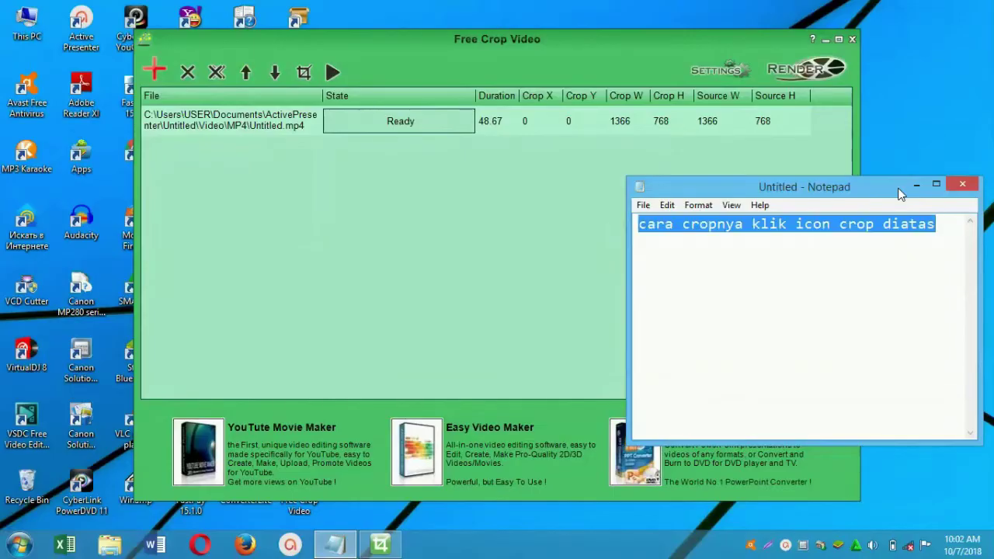
pyautogui.press('Delete')
# Step: Open the crop editor for Untitled.mp4 in Free Crop Video and set its preview zoom to 50%
pyautogui.click(308, 80)
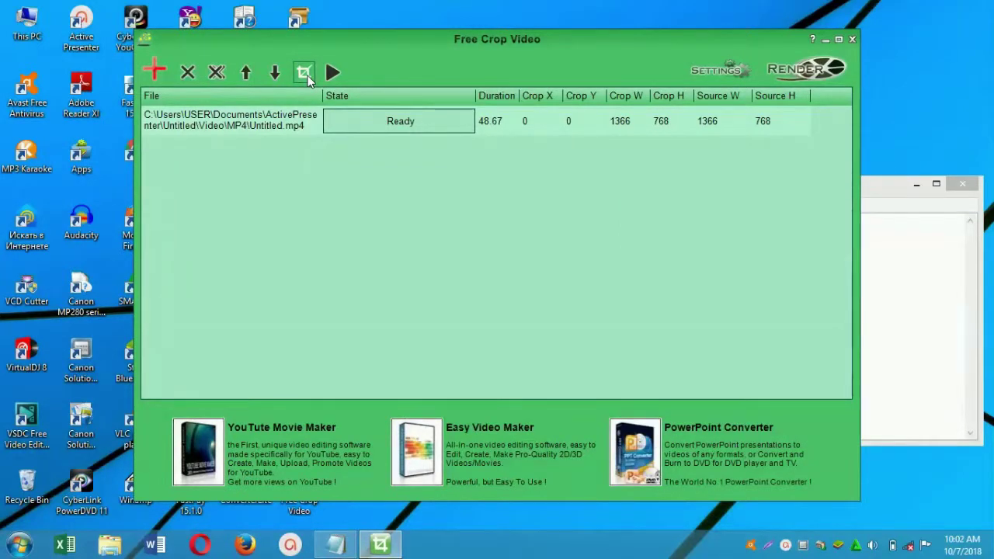
pyautogui.click(309, 120)
pyautogui.click(304, 72)
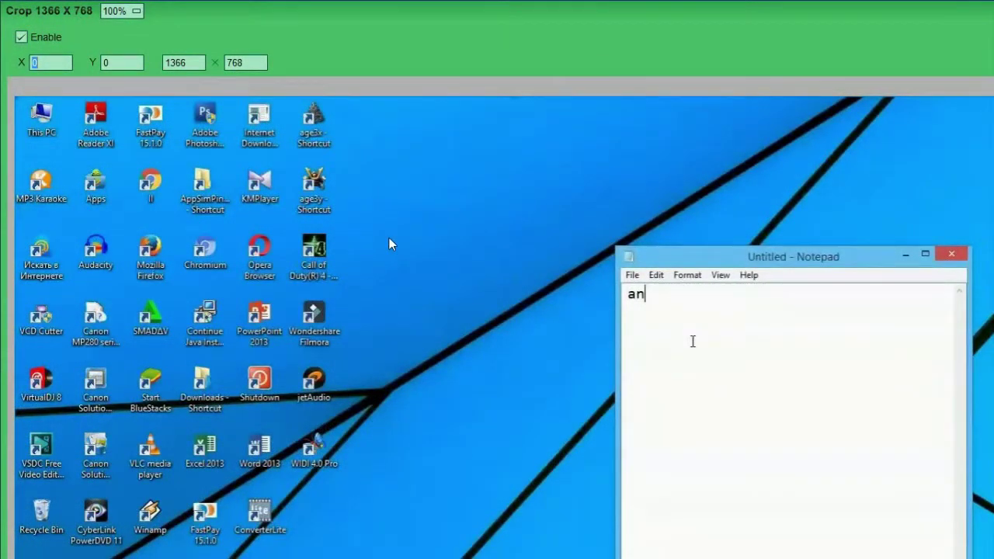
pyautogui.click(136, 12)
pyautogui.click(129, 48)
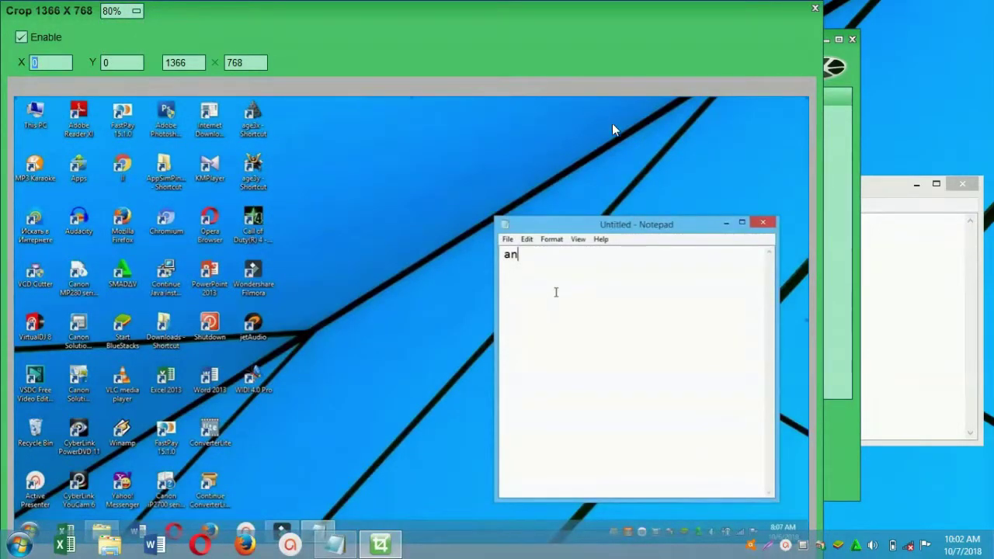
pyautogui.click(365, 116)
pyautogui.click(136, 11)
pyautogui.click(124, 60)
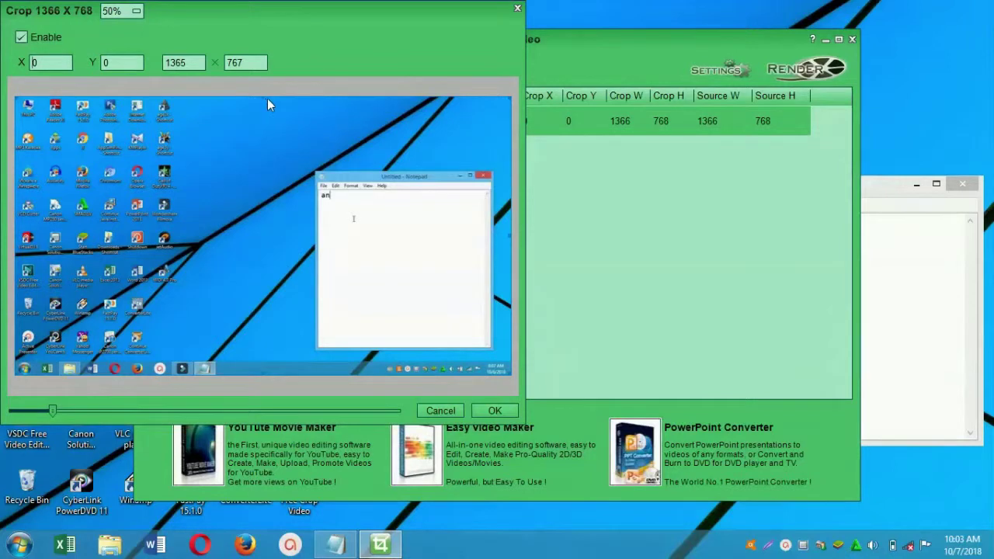
# Step: Write "tekan dan geser garis biru untuk mengatur mana yang akan di crop" in Notepad and select the whole note
pyautogui.click(889, 193)
pyautogui.write('t')
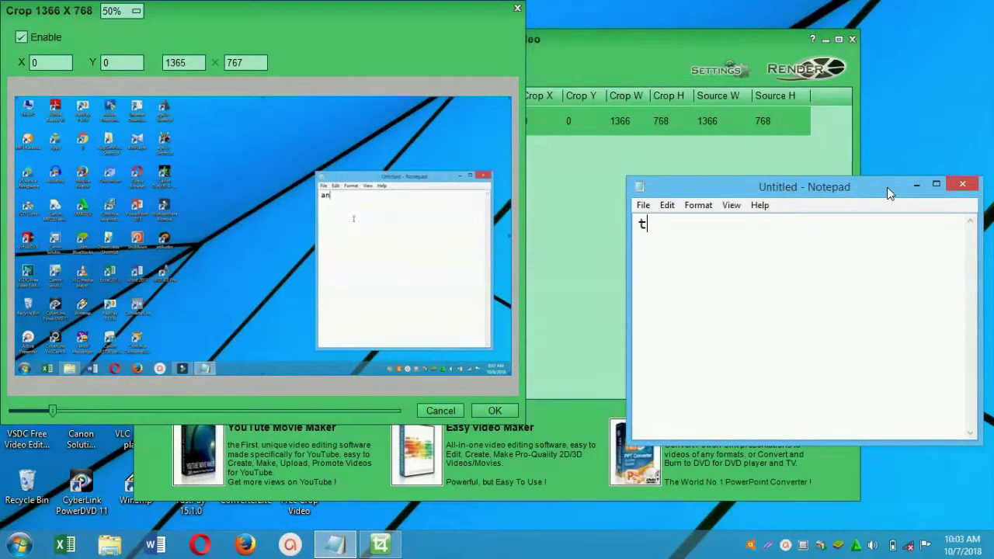
pyautogui.write('ekan dan geser g')
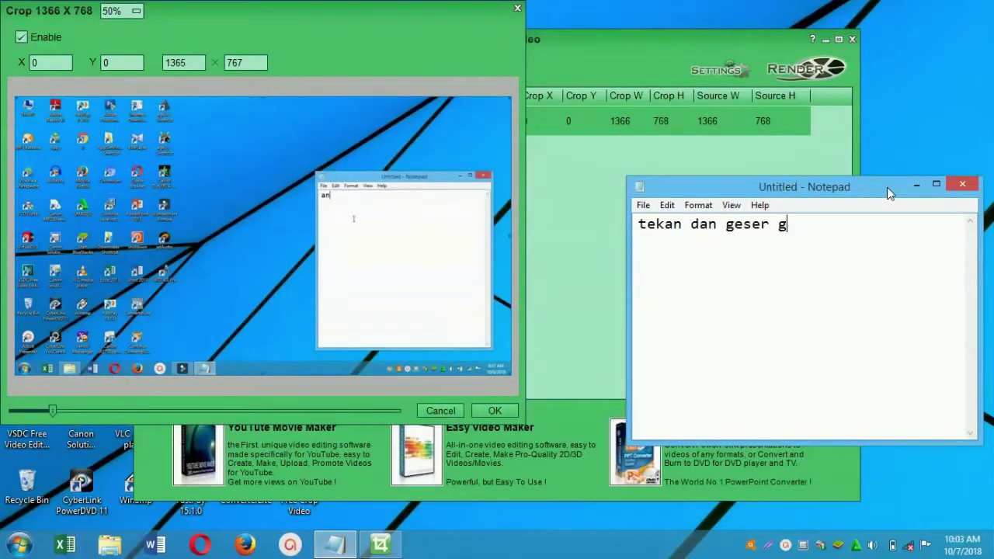
pyautogui.write('arus biru un')
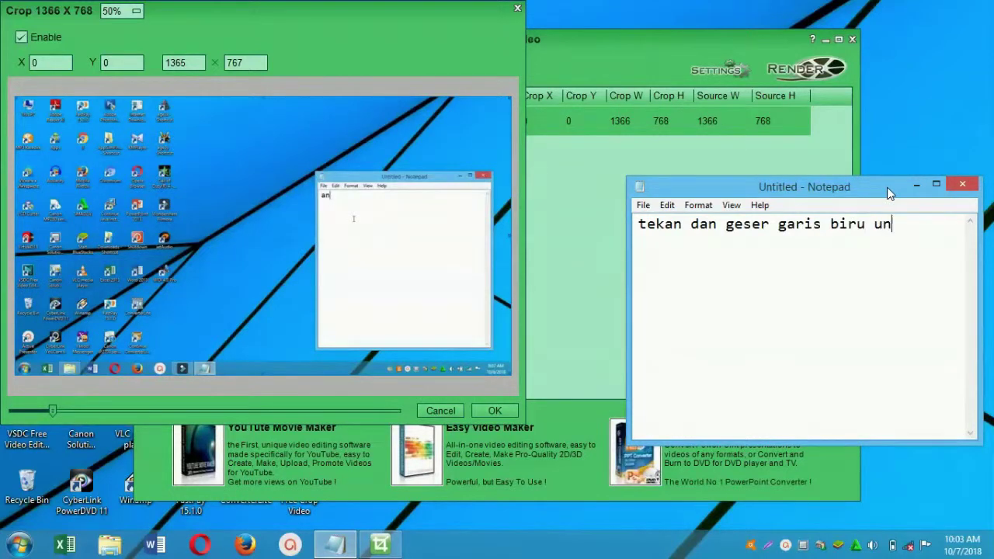
pyautogui.write('tuk mengatur')
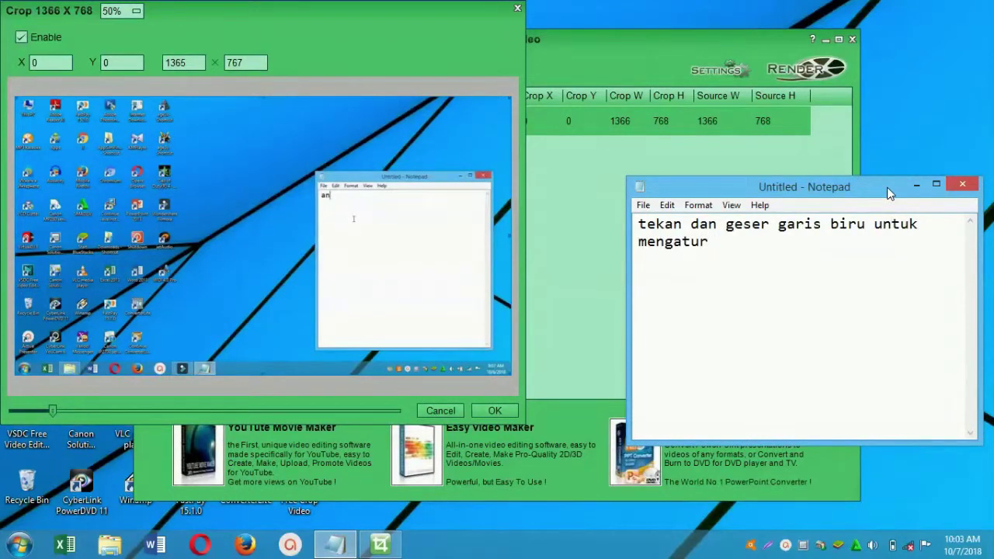
pyautogui.write(' mana yang akan ')
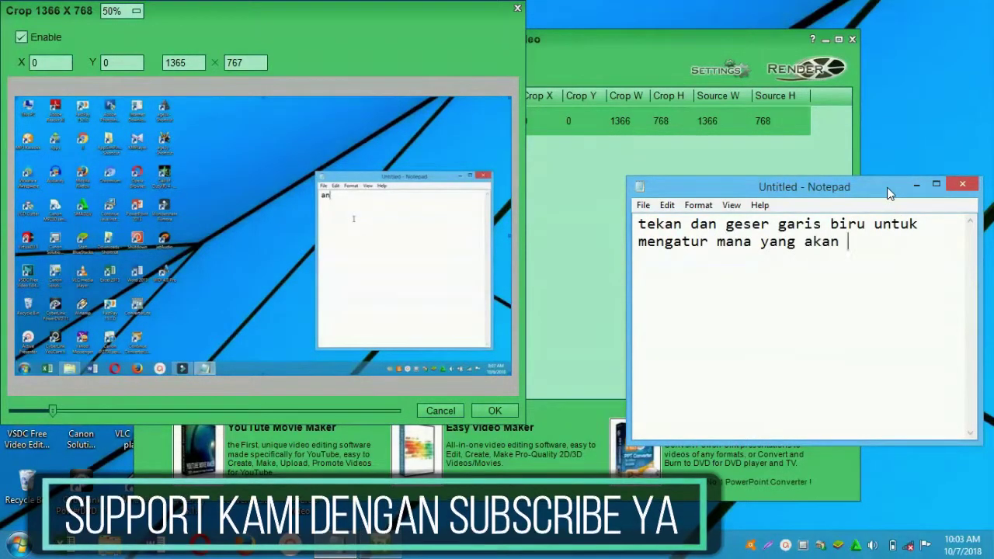
pyautogui.write('di crop')
pyautogui.hotkey('ctrl', 'a')
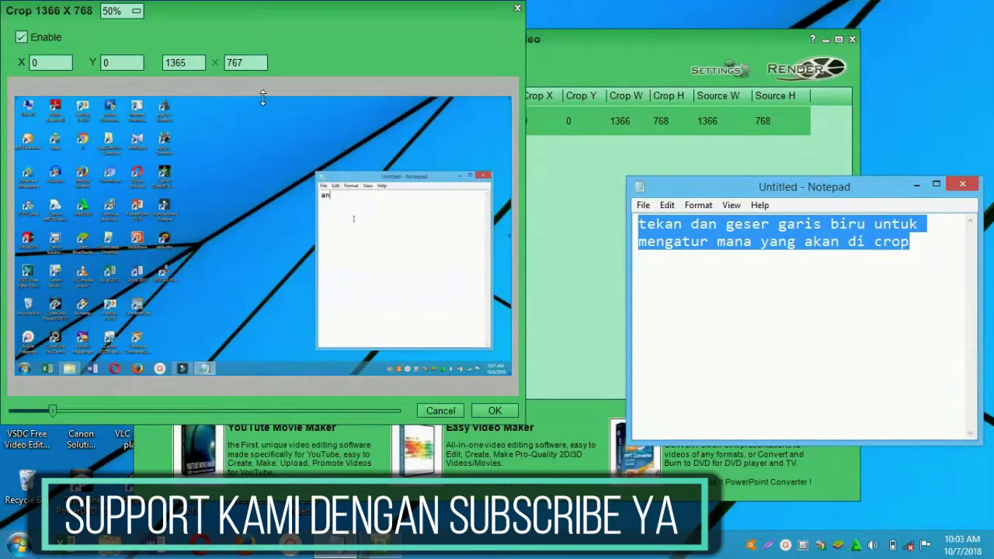
# Step: Fit the crop frame around the Notepad window in the video preview, at about X 828, Y 204 and 486 × 486 in size
pyautogui.moveTo(263, 97); pyautogui.dragTo(281, 173)
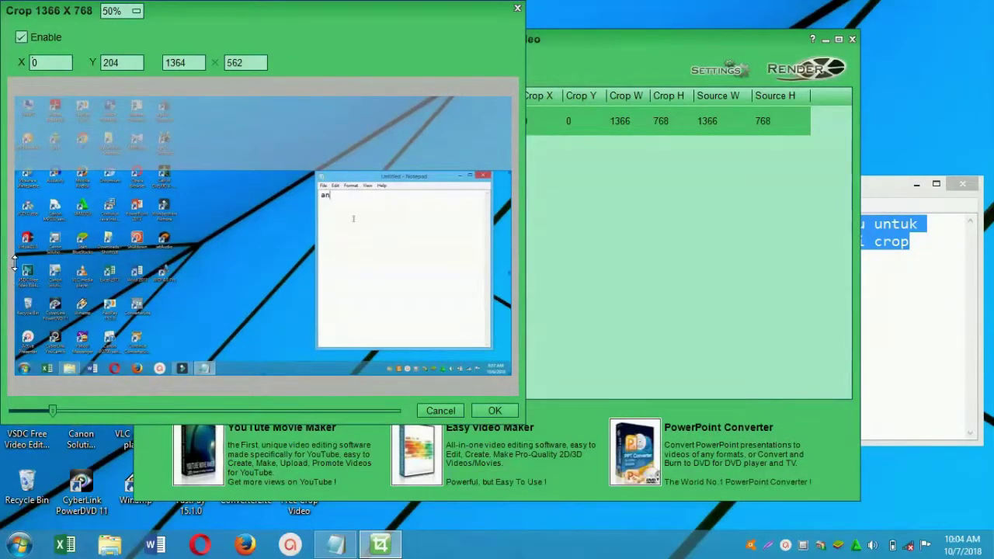
pyautogui.moveTo(14, 262); pyautogui.dragTo(315, 268)
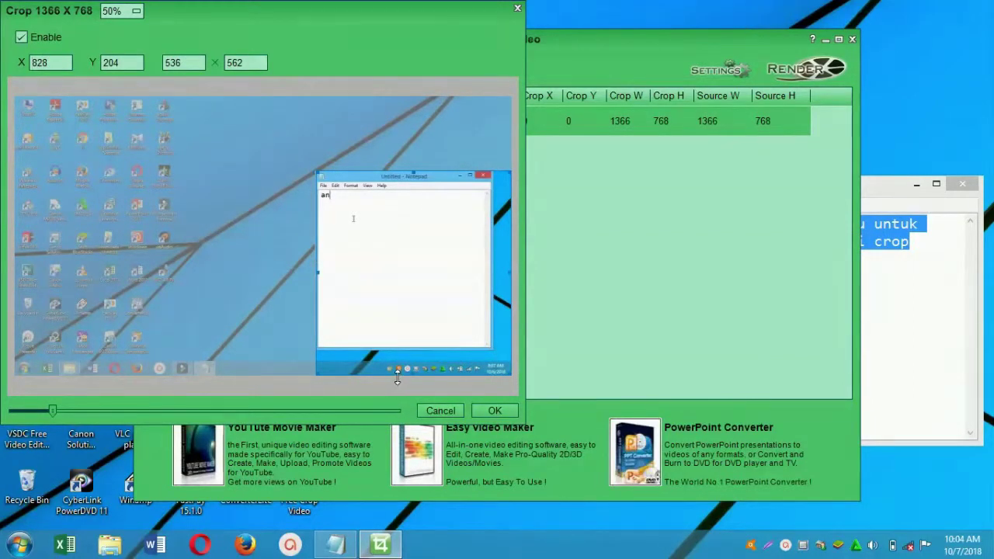
pyautogui.moveTo(394, 376); pyautogui.dragTo(389, 347)
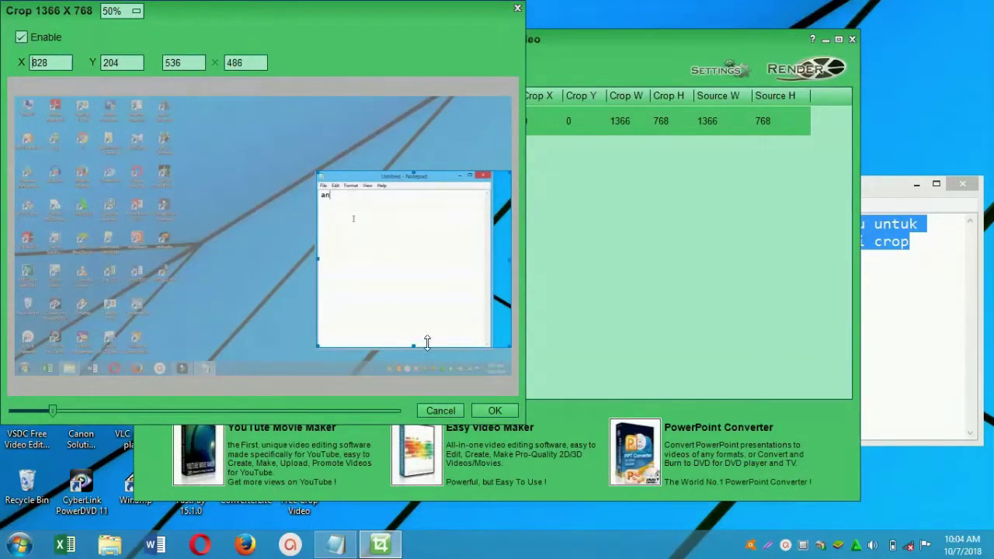
pyautogui.moveTo(509, 261); pyautogui.dragTo(492, 256)
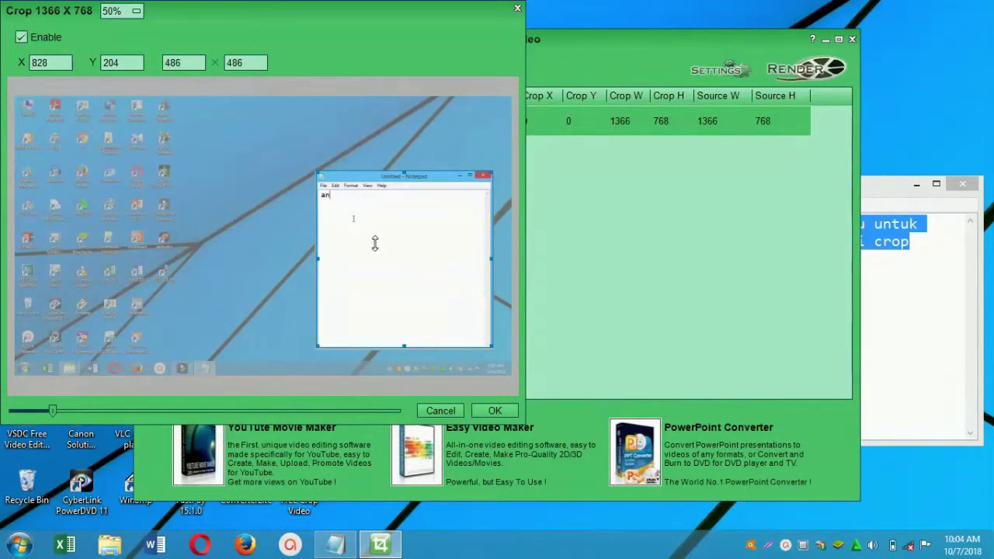
# Step: Replace the selected Notepad note with "jika sudah klik oke kemudia render untuk mengaplikasikanya" and clear it
pyautogui.click(933, 312)
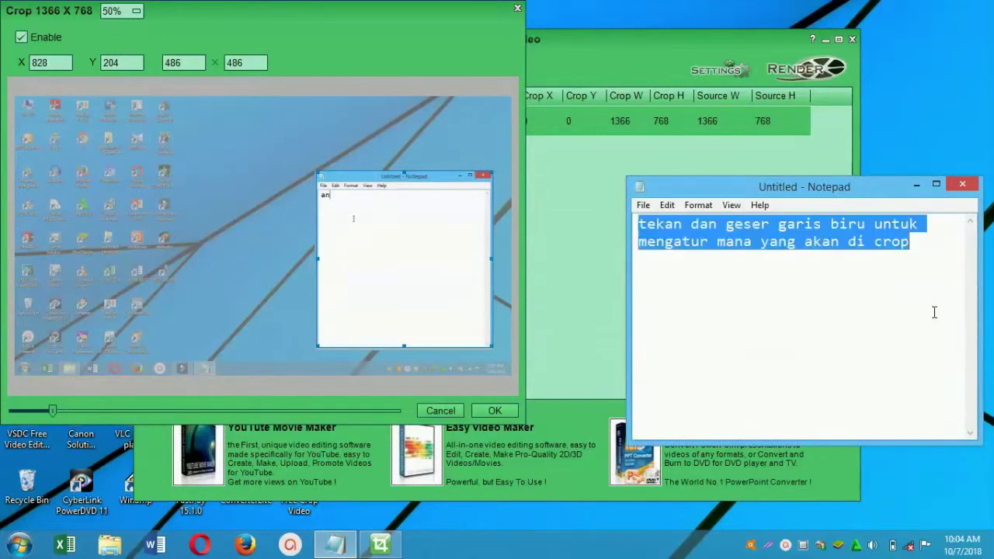
pyautogui.press('BackSpace')
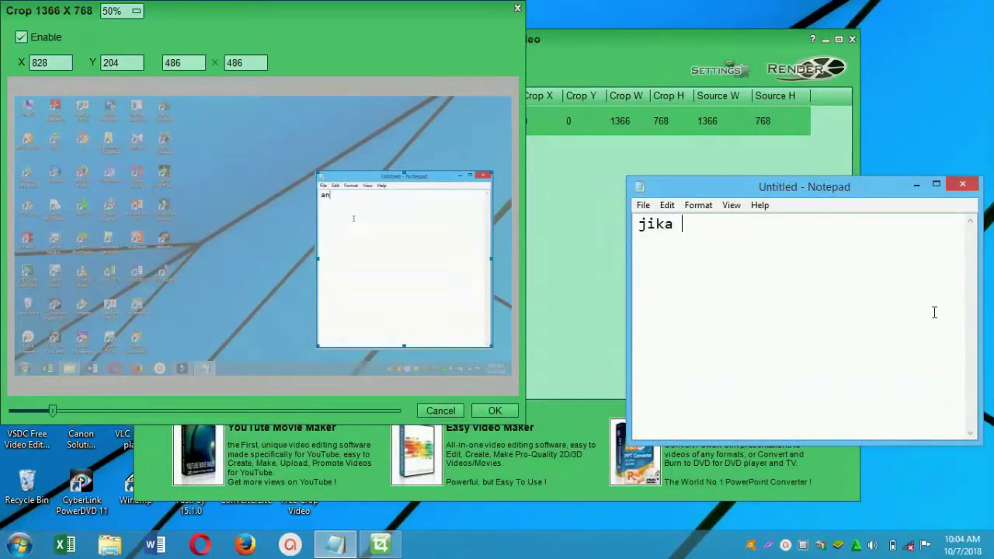
pyautogui.write('jika sudah klik oke')
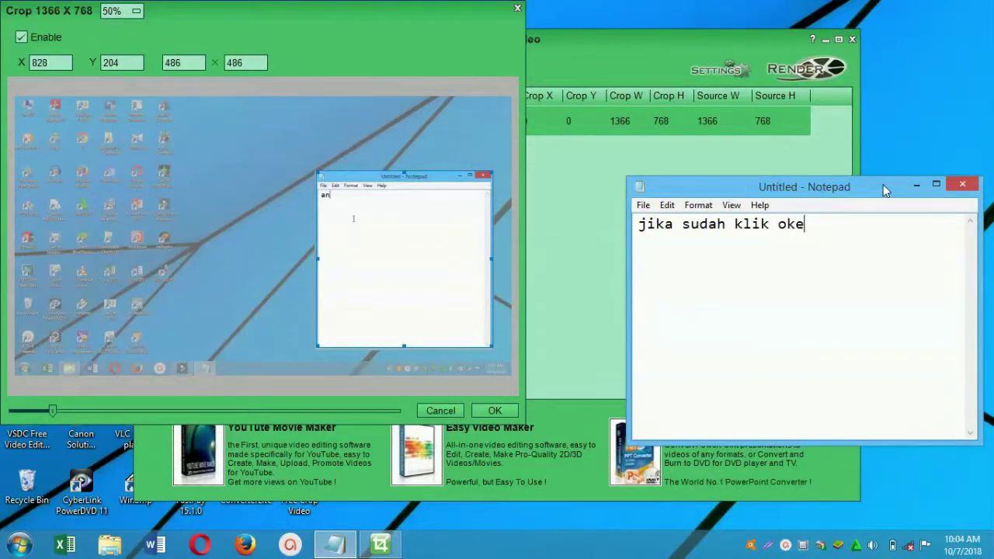
pyautogui.write(' kemudia')
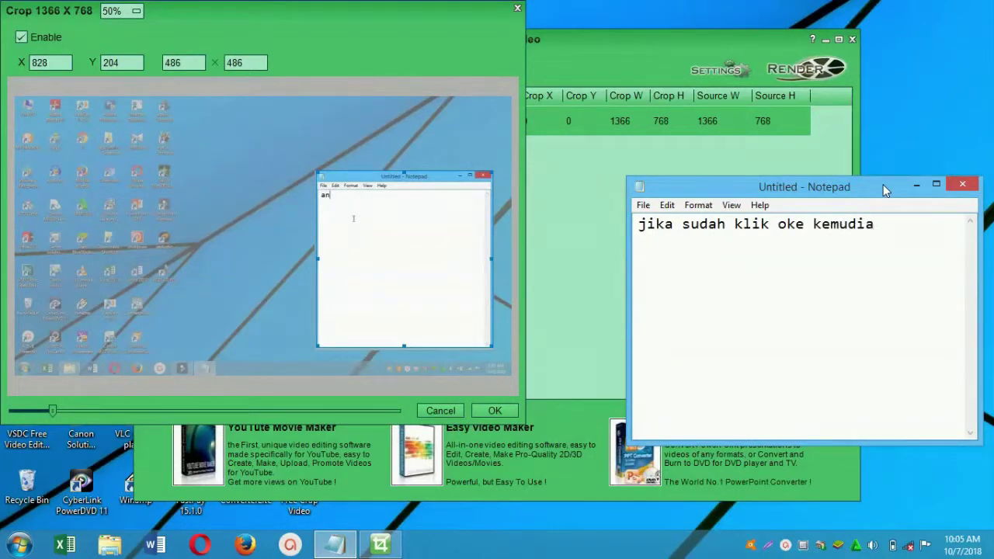
pyautogui.write(' render untu')
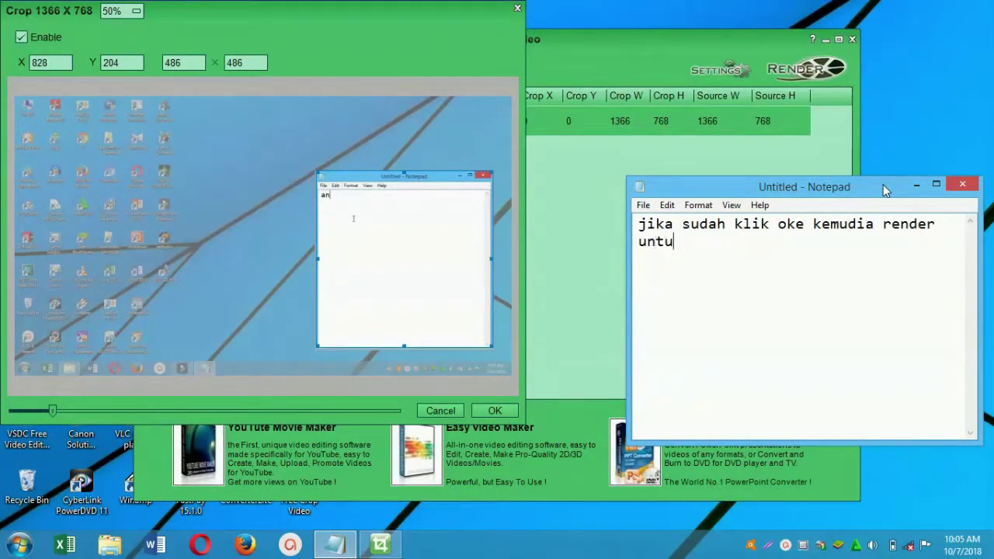
pyautogui.write('k mengaplikasikanya')
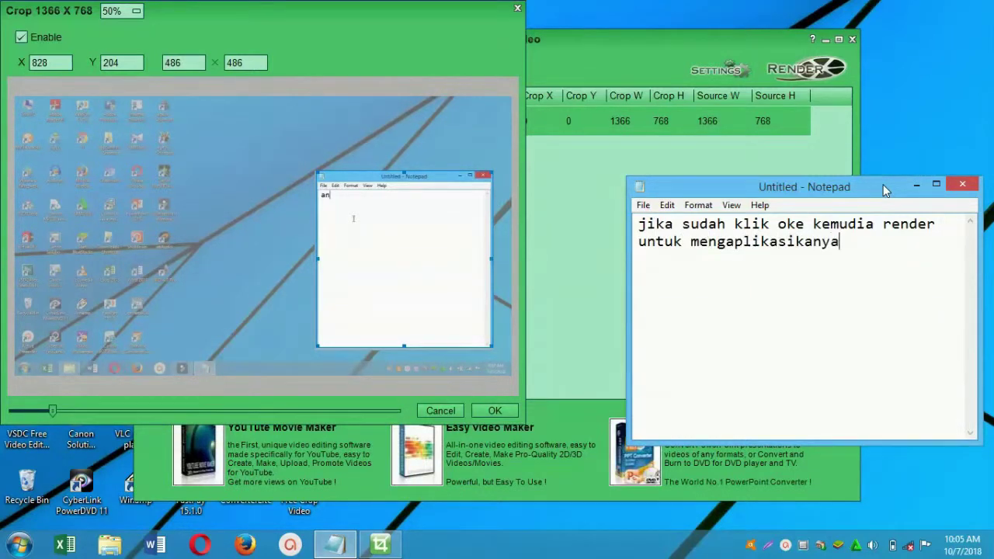
pyautogui.hotkey('ctrl', 'a')
pyautogui.press('Delete')
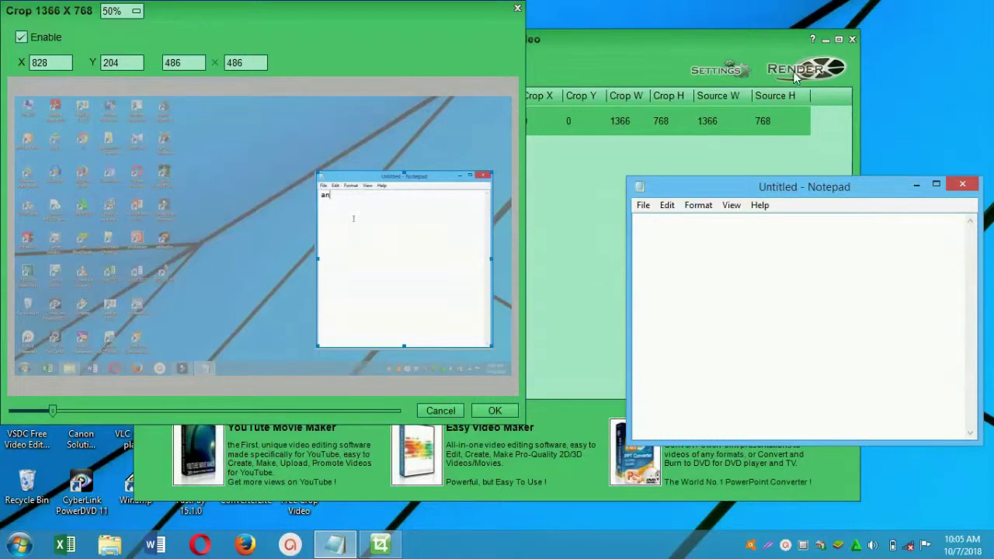
# Step: Apply the crop to Untitled.mp4 and render it into the Videos folder under This PC
pyautogui.click(498, 411)
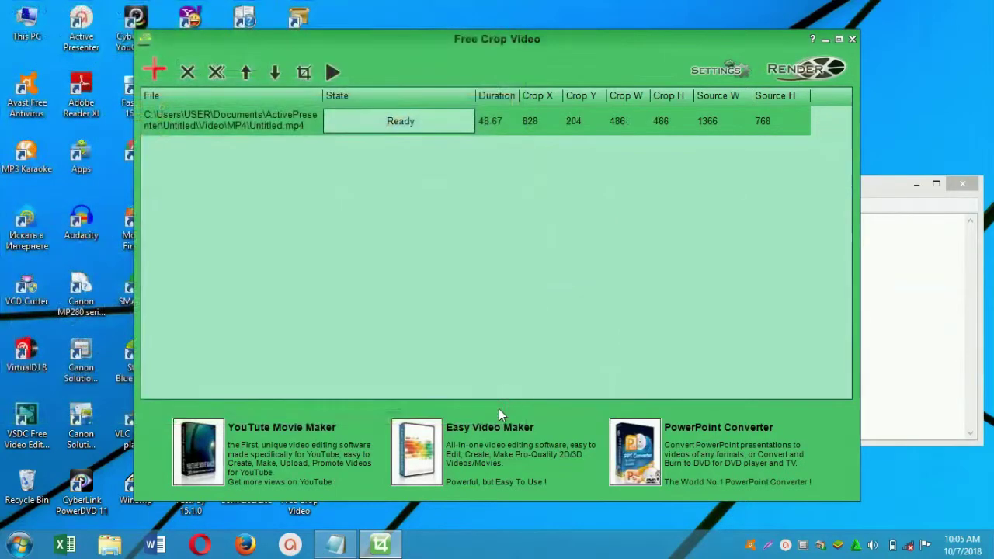
pyautogui.click(811, 68)
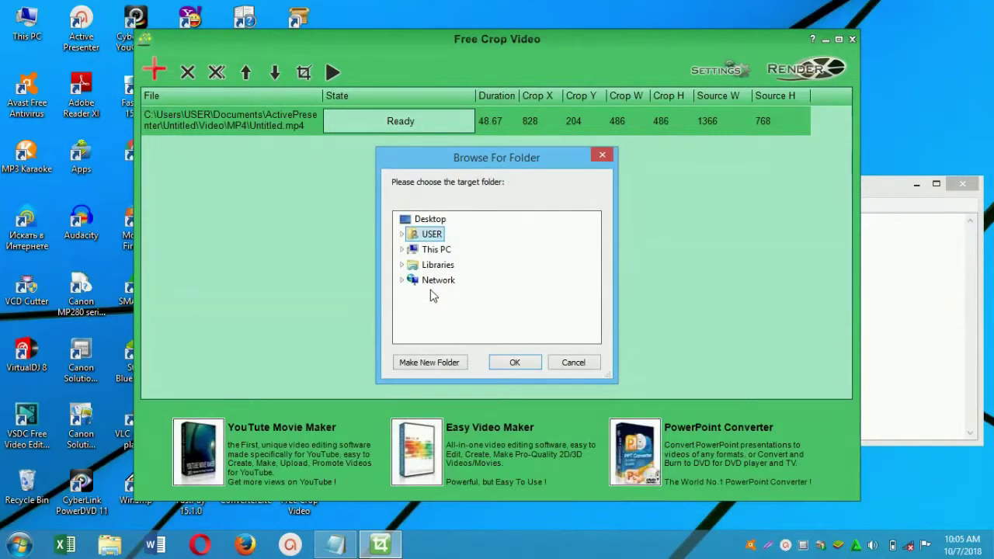
pyautogui.click(434, 268)
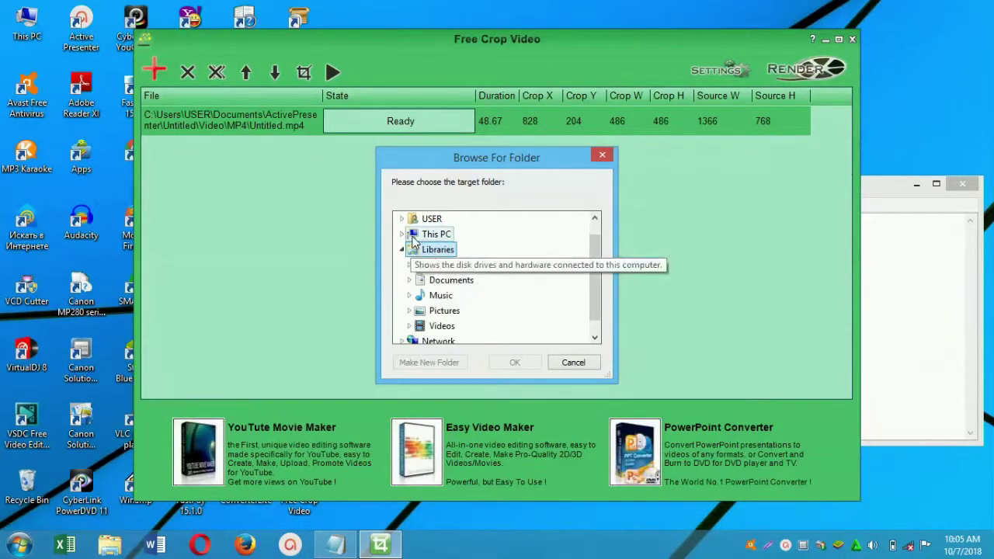
pyautogui.click(435, 234)
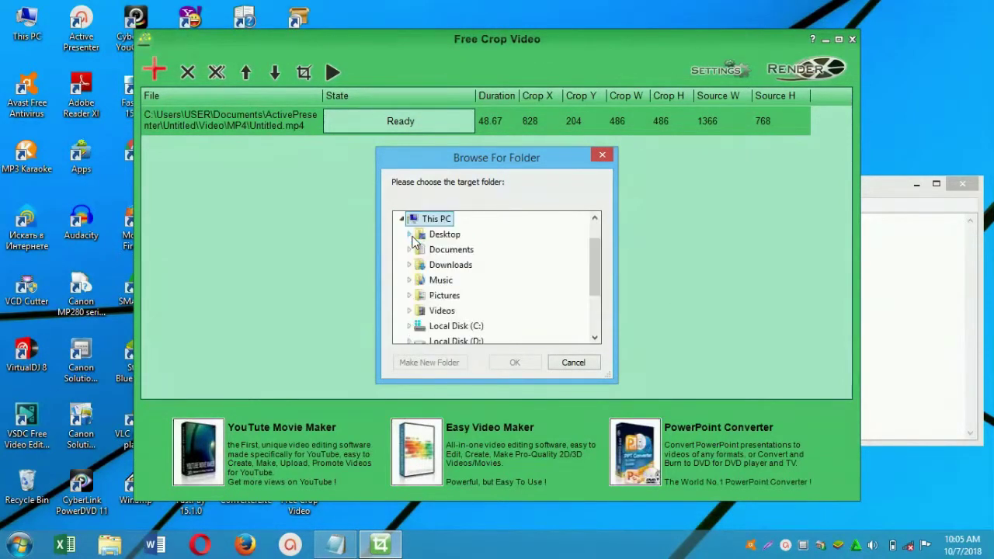
pyautogui.click(440, 310)
pyautogui.click(530, 366)
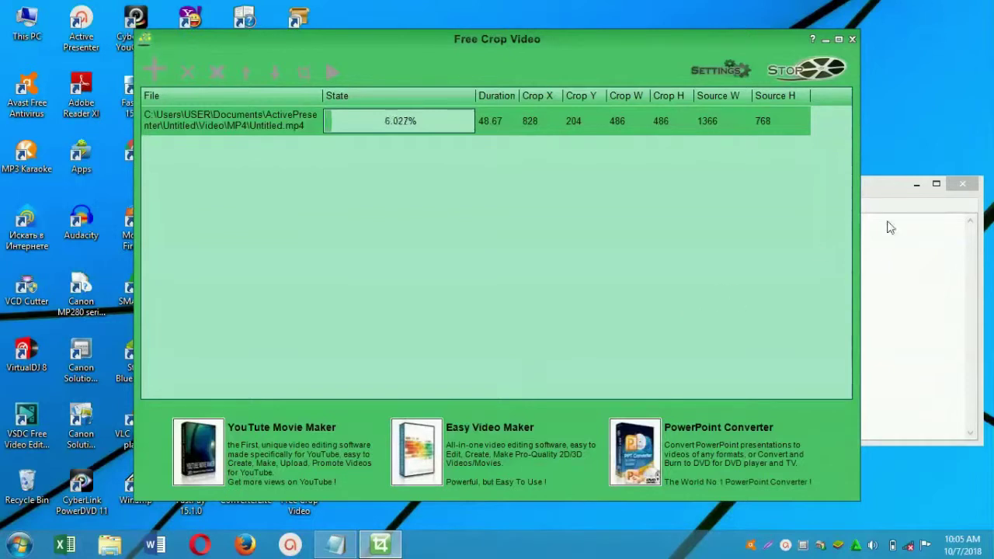
# Step: Write "proses render sedang berjalan tunggu sampai 100%" in the empty Notepad window
pyautogui.click(894, 196)
pyautogui.write('proses')
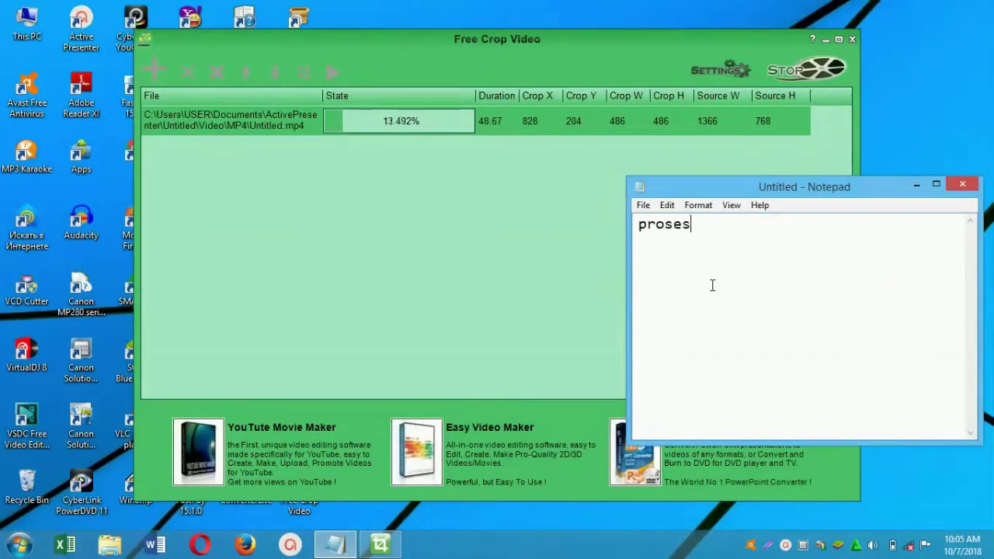
pyautogui.write(' render sedang berjalan')
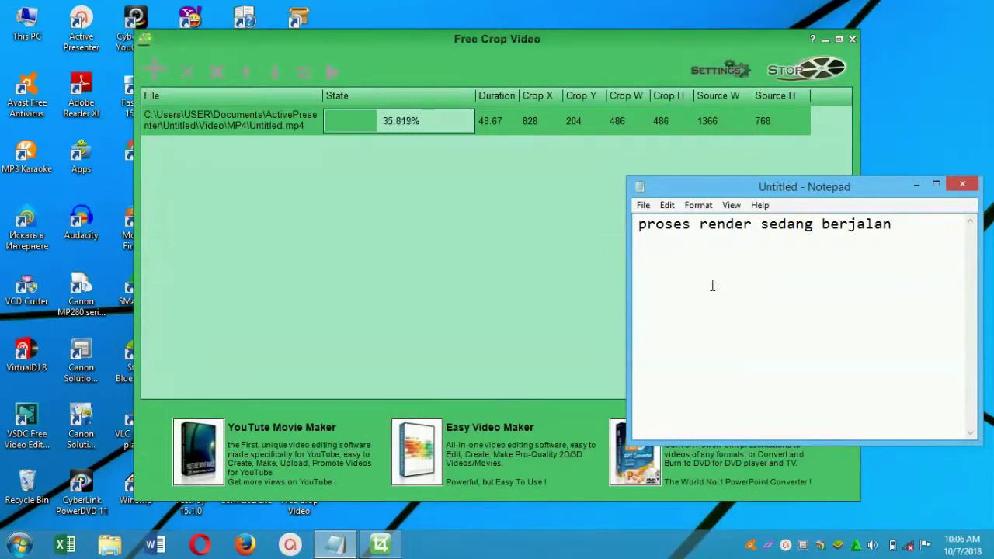
pyautogui.write(' tunggu samp')
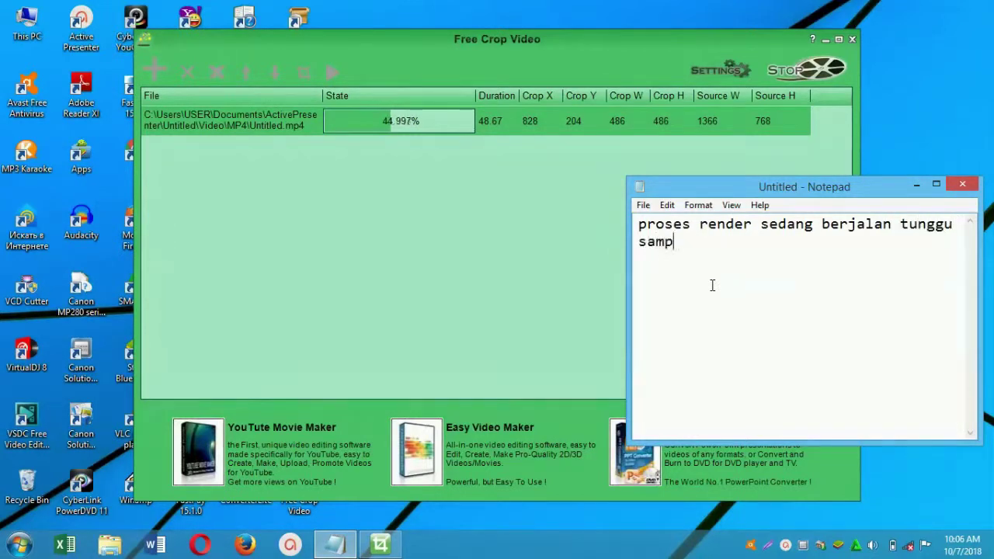
pyautogui.write('ai 100%')
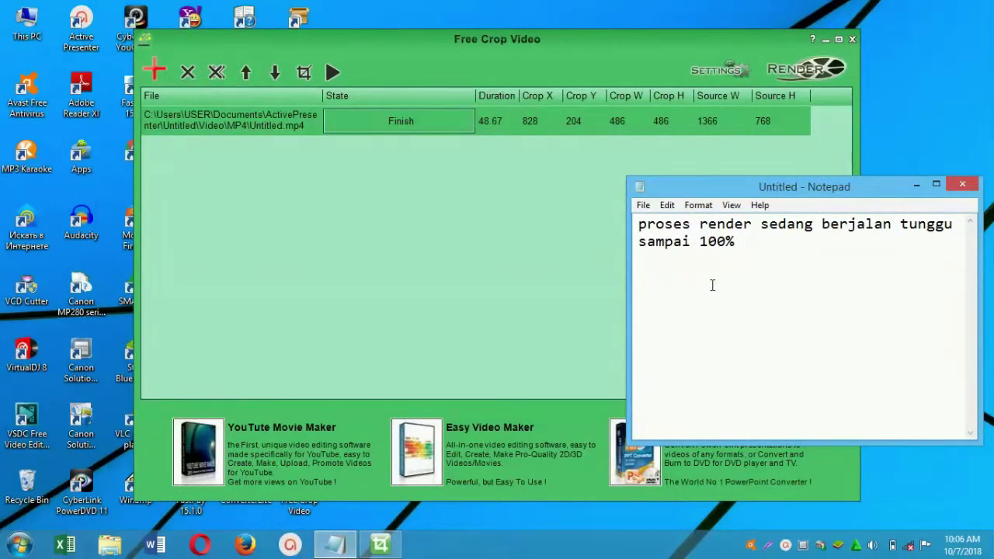
# Step: Replace the render-progress note in Notepad with "selesai sekarang anda bisa melihatnya kembali" and clear it
pyautogui.hotkey('ctrl', 'a')
pyautogui.press('Delete')
pyautogui.write('sele')
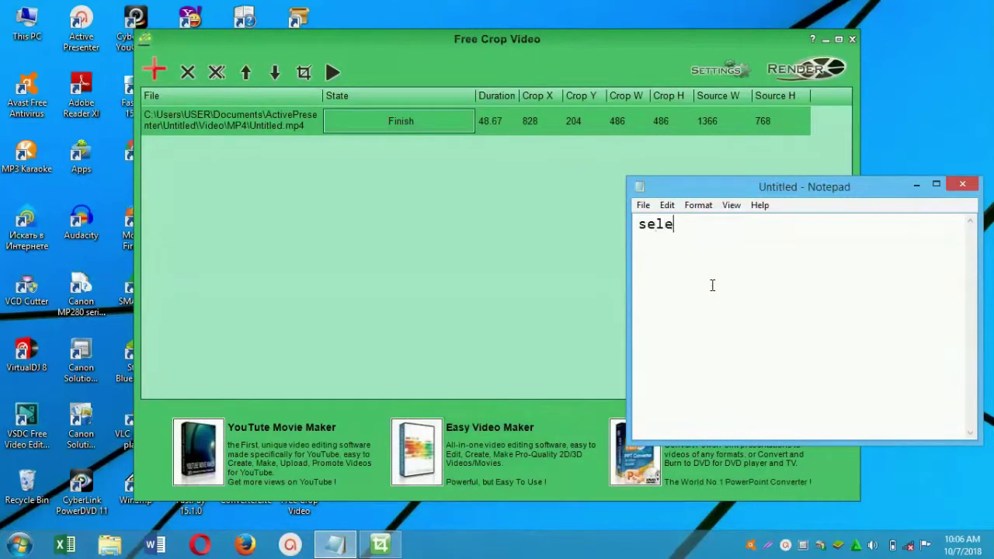
pyautogui.write('sai sekarang anda ')
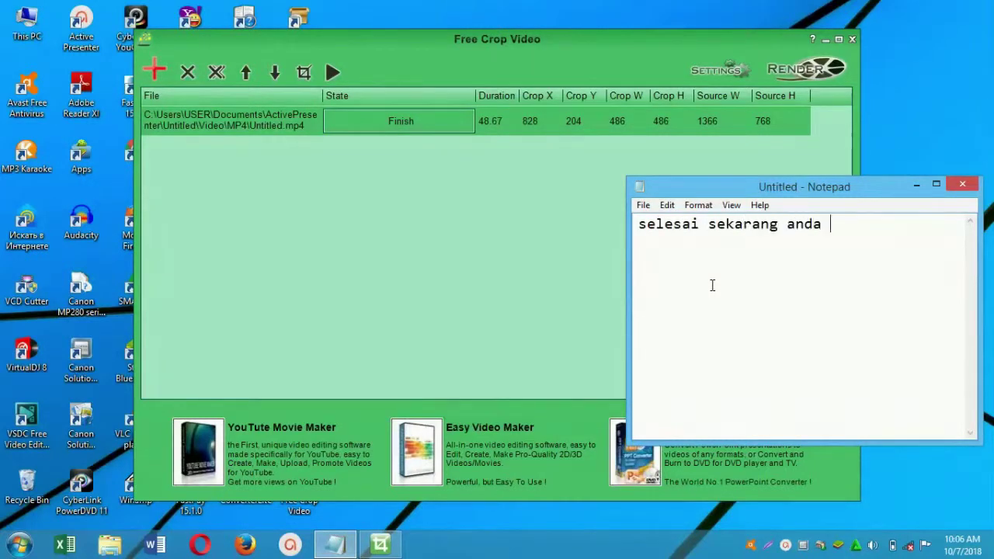
pyautogui.write('bisa melihatnya kembali')
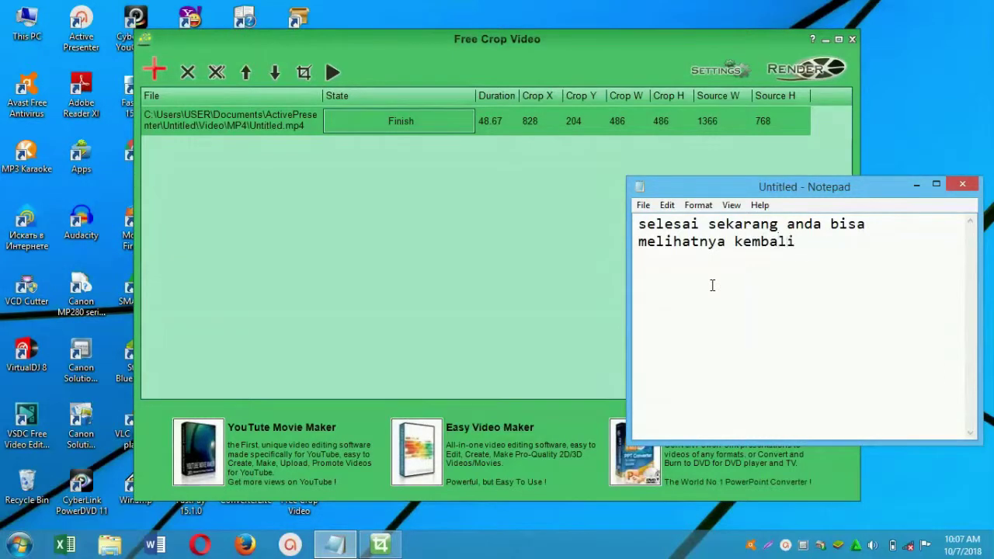
pyautogui.hotkey('ctrl', 'a')
pyautogui.press('BackSpace')
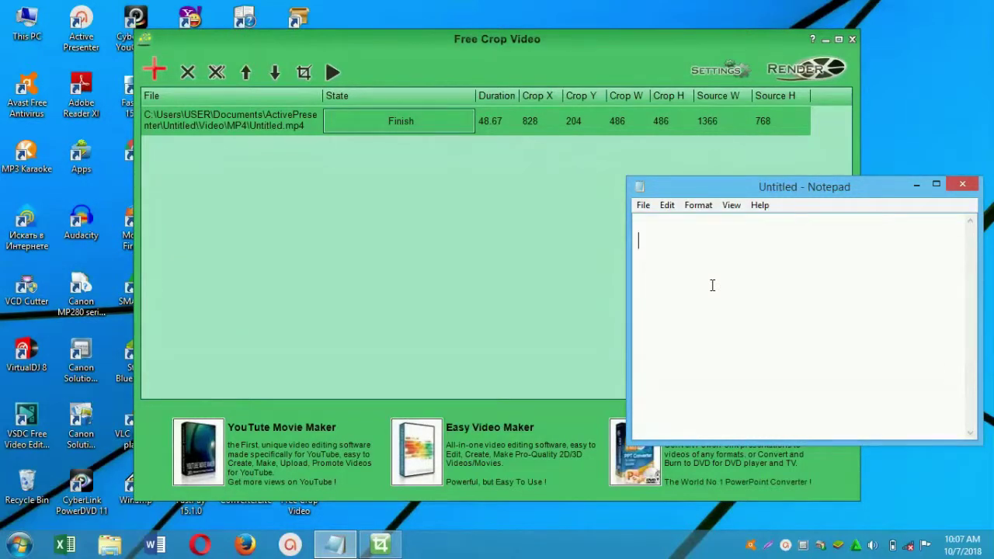
# Step: Open the Videos folder in a maximized File Explorer window and play the rendered video (output001)Untitled
pyautogui.click(444, 117)
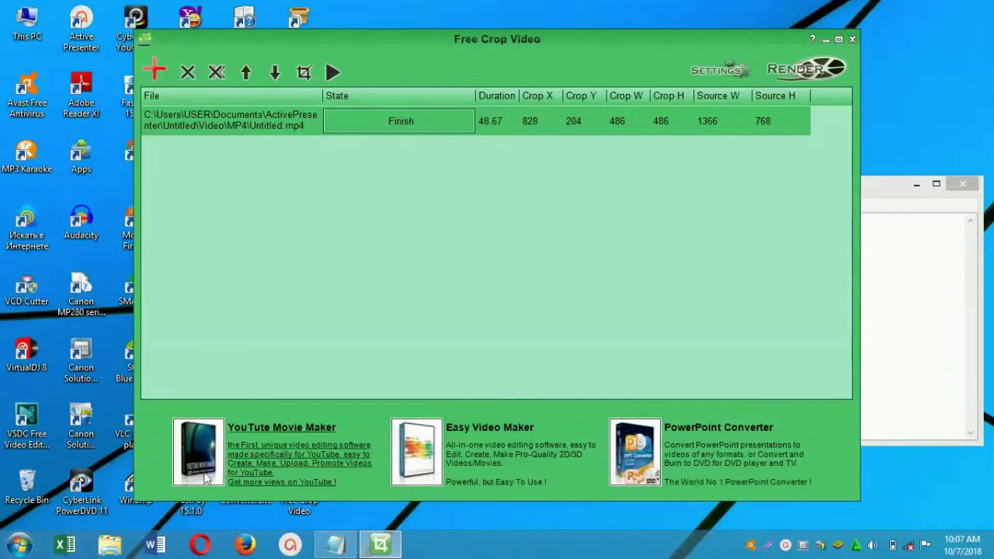
pyautogui.click(104, 548)
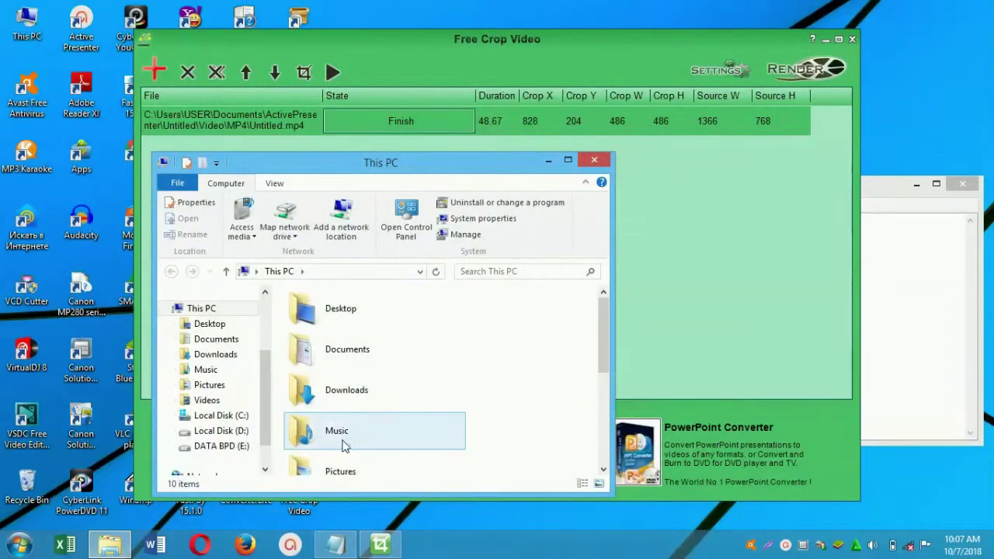
pyautogui.click(233, 401)
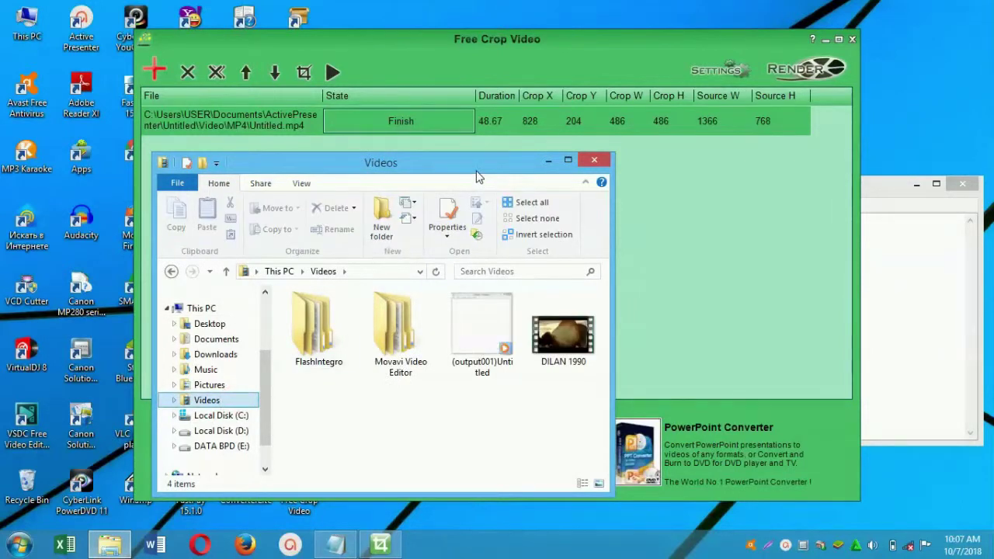
pyautogui.doubleClick(476, 170)
pyautogui.click(306, 195)
pyautogui.doubleClick(305, 197)
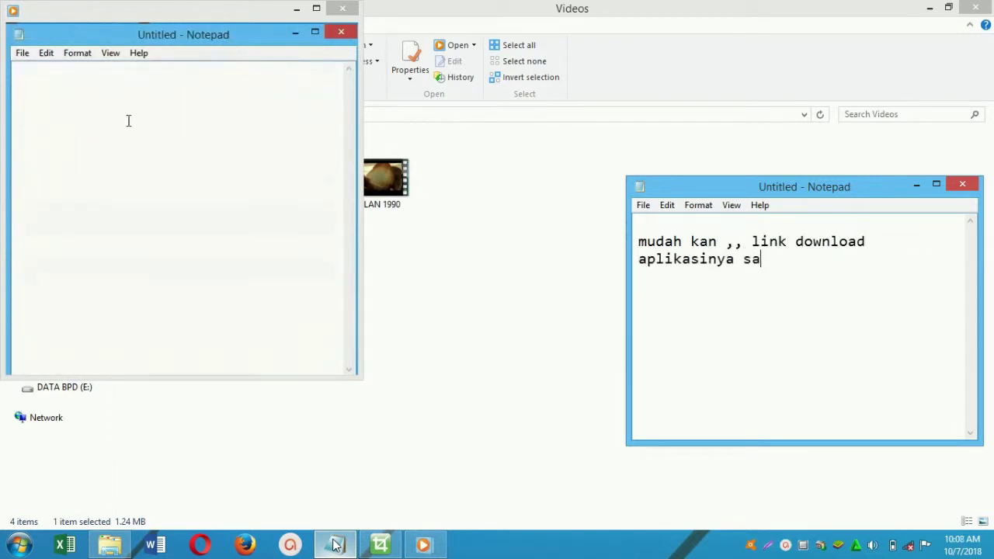
# Step: Write "mudah kan ,, link download aplikasinya saya taruh di deskripsi ya guys" in Notepad
pyautogui.write('desk')
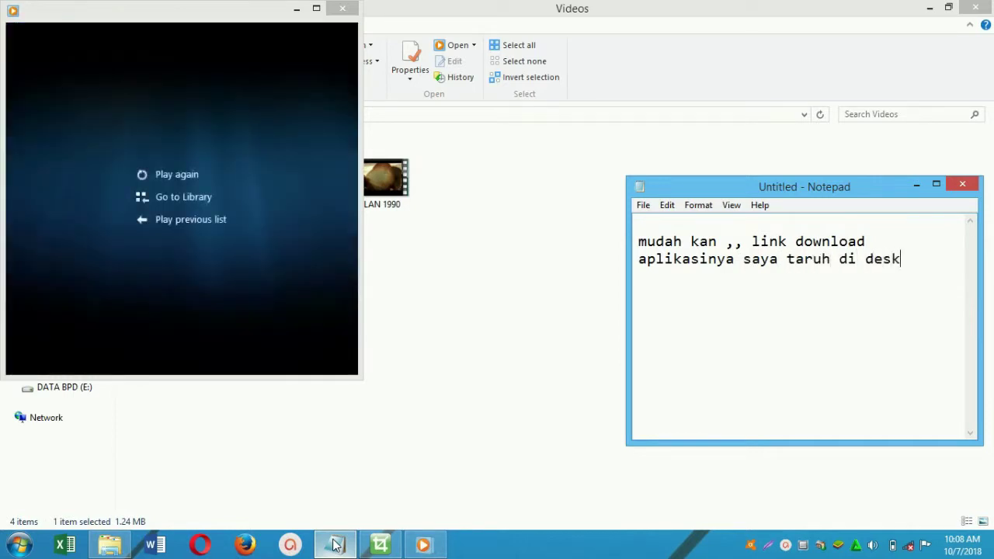
pyautogui.press('BackSpace')
pyautogui.press('BackSpace')
pyautogui.press('BackSpace')
pyautogui.press('BackSpace')
pyautogui.press('BackSpace')
pyautogui.write('deskripsi ya guys')
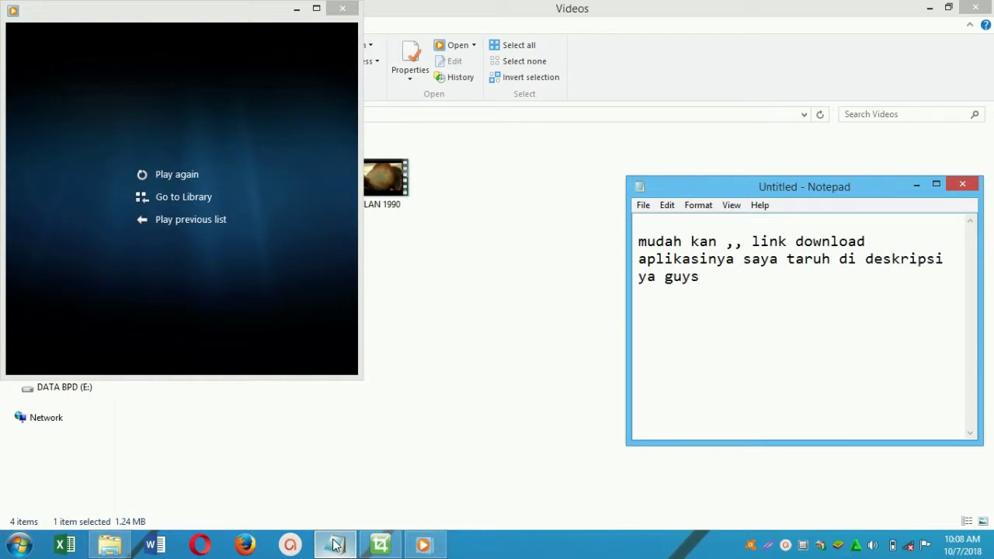
# Step: Replace the whole download-link note in Notepad with "jangan lupa subscrr"
pyautogui.hotkey('ctrl', 'a')
pyautogui.write('janga')
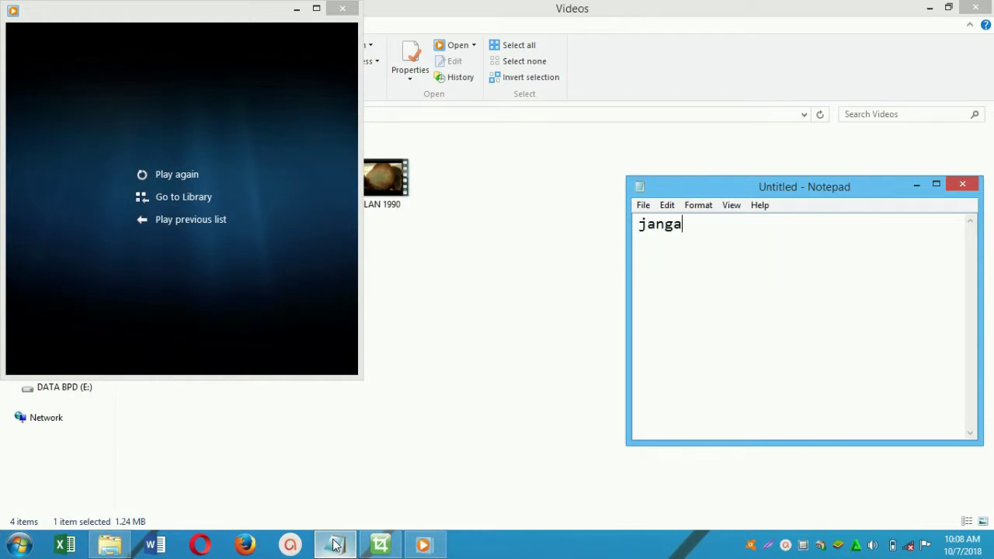
pyautogui.write('n lupa subscrr')
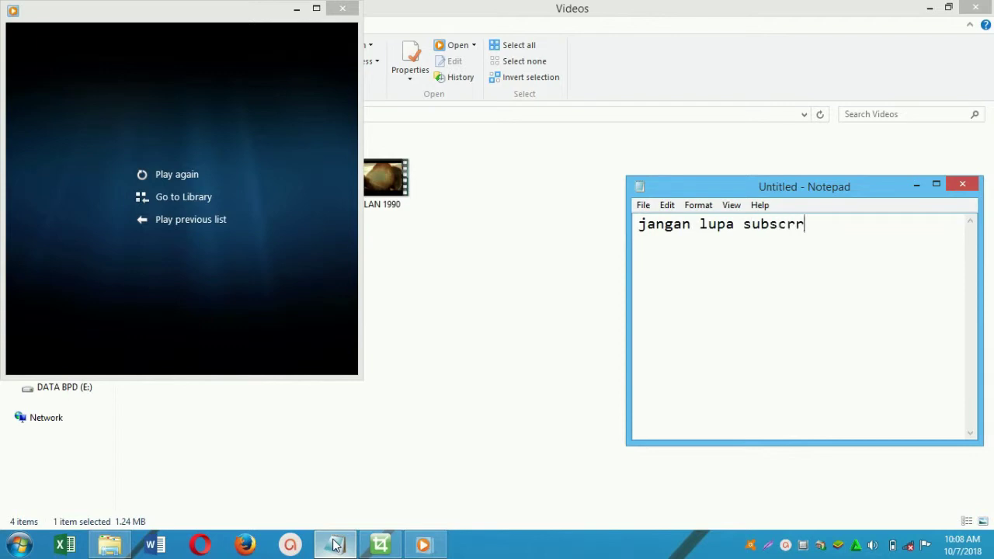